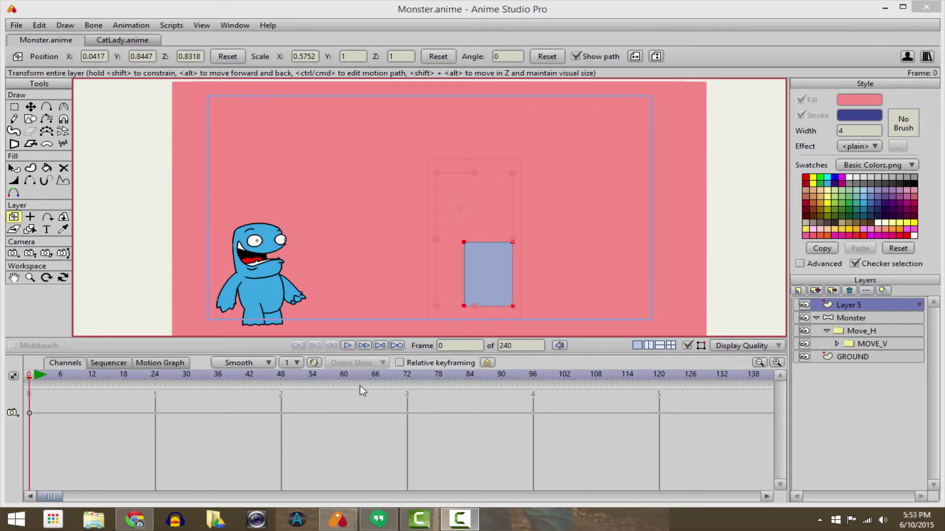
- Preview the monster's walk past the box, then stop and rewind to frame 0
click(348, 346)
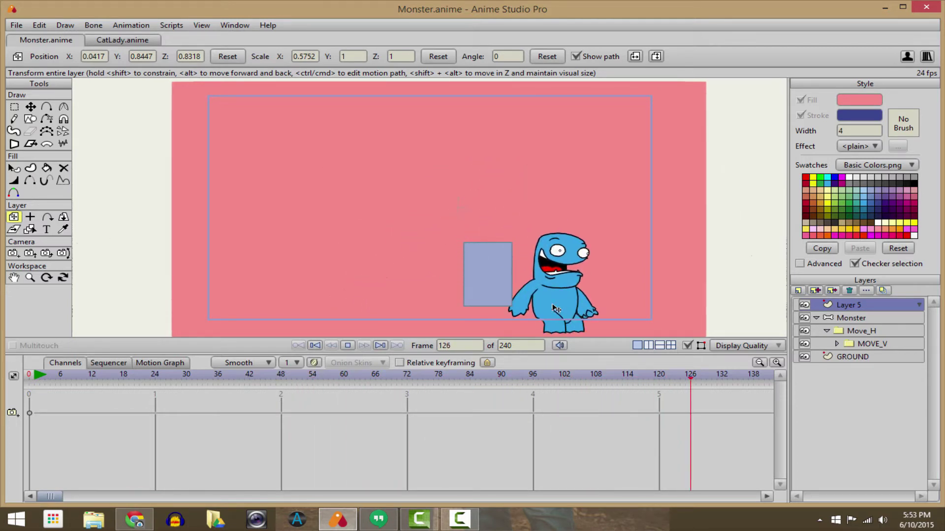
click(346, 345)
drag(111, 383, 163, 389)
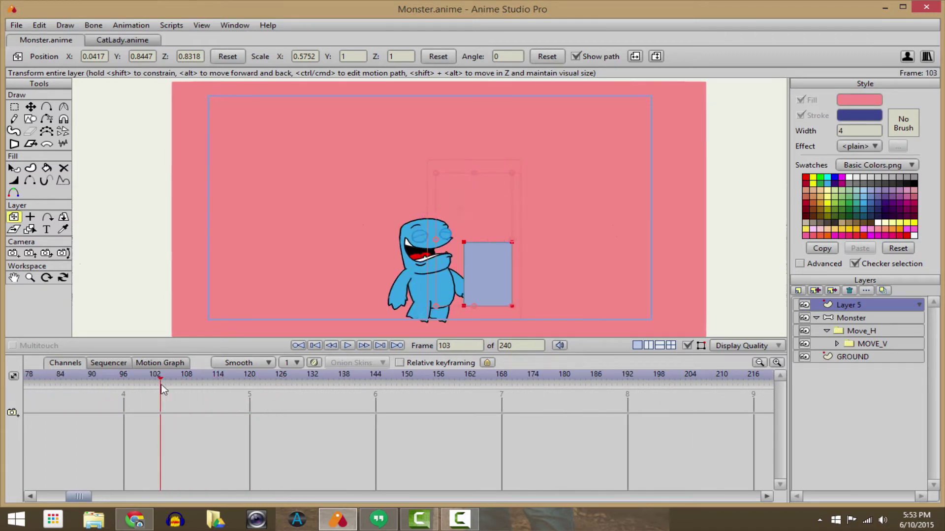
click(322, 343)
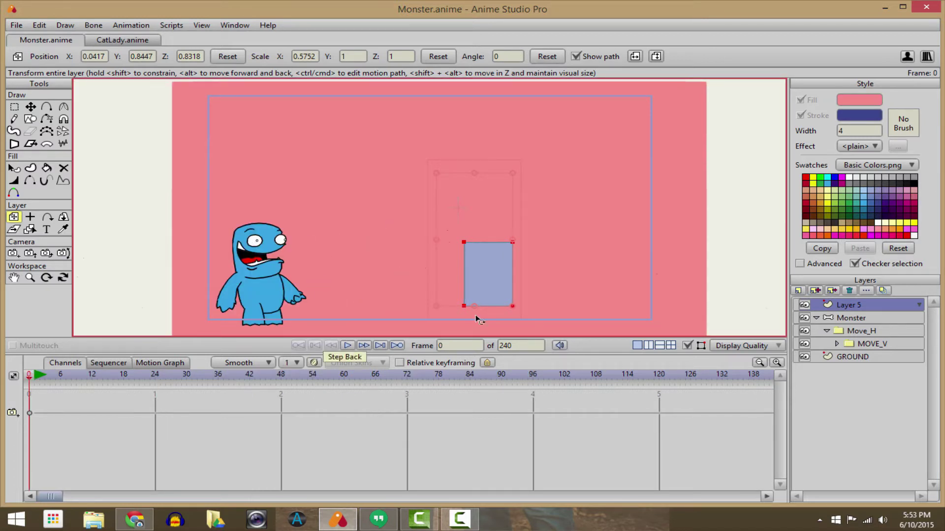
click(889, 334)
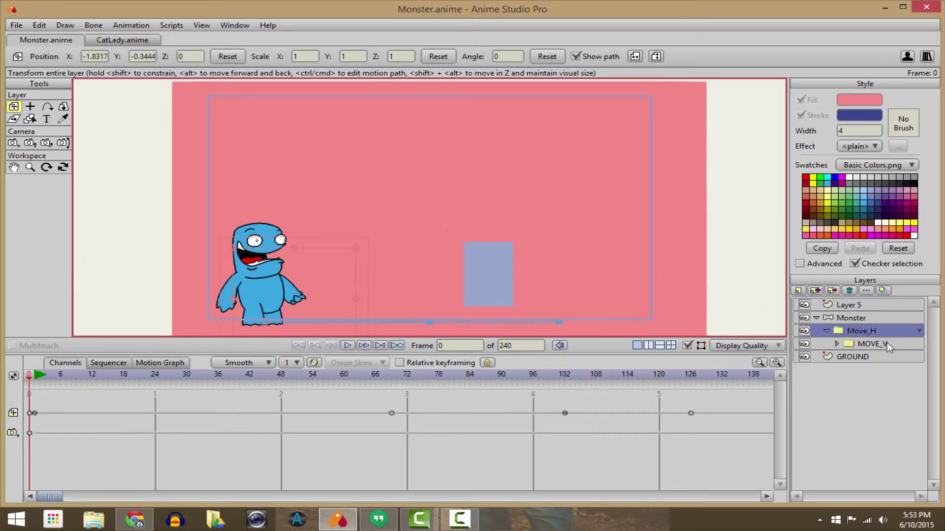
drag(30, 385, 72, 379)
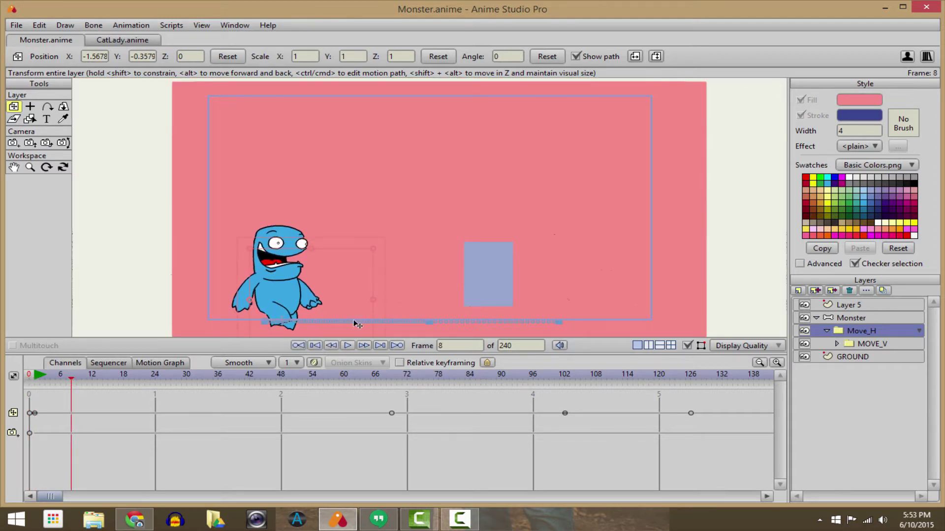
drag(72, 382, 34, 381)
drag(252, 303, 255, 291)
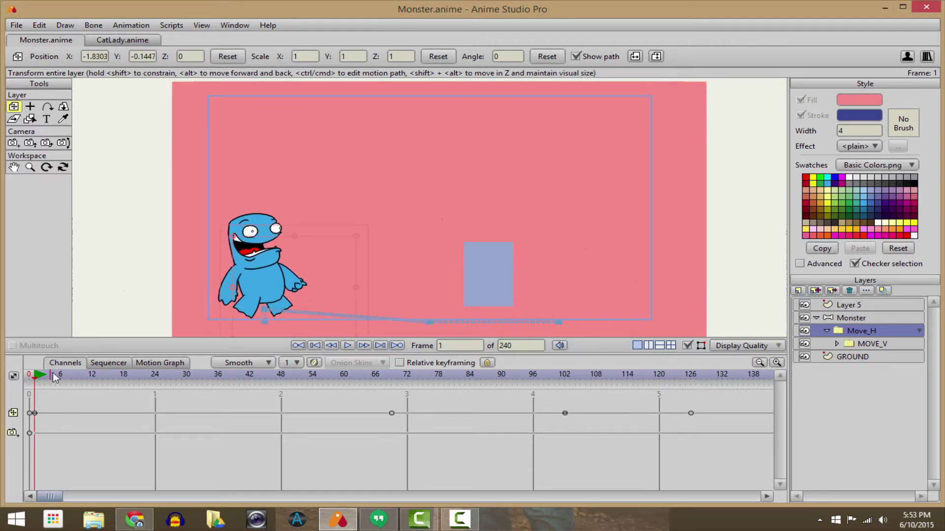
drag(37, 375, 391, 369)
drag(435, 302, 438, 298)
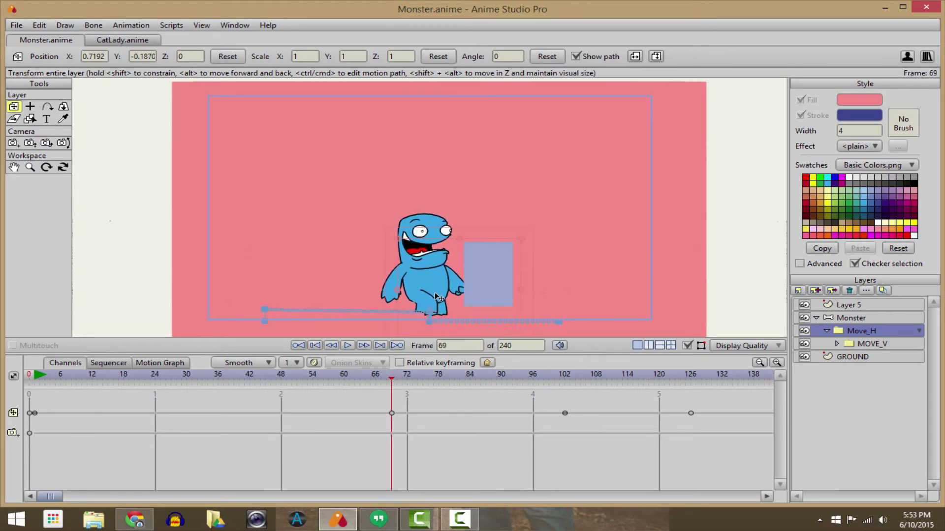
drag(401, 380, 564, 393)
drag(433, 312, 433, 301)
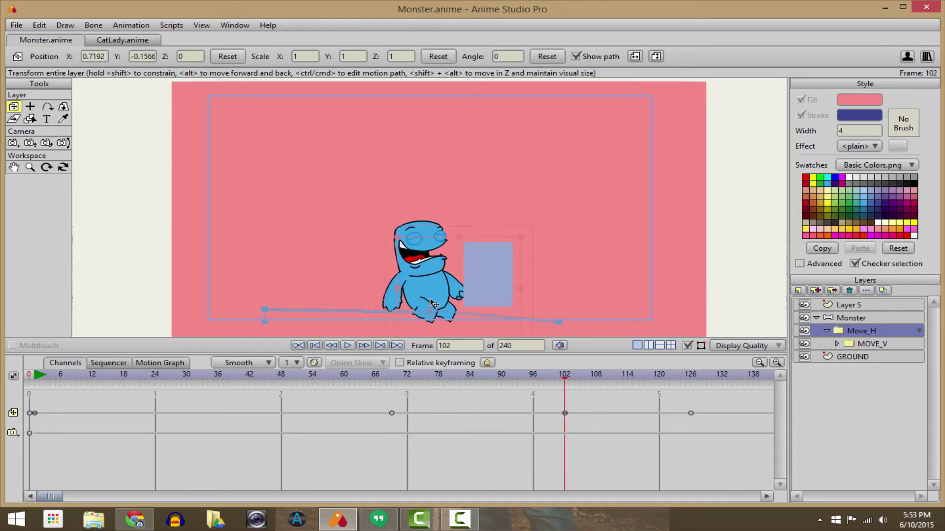
drag(581, 376, 32, 397)
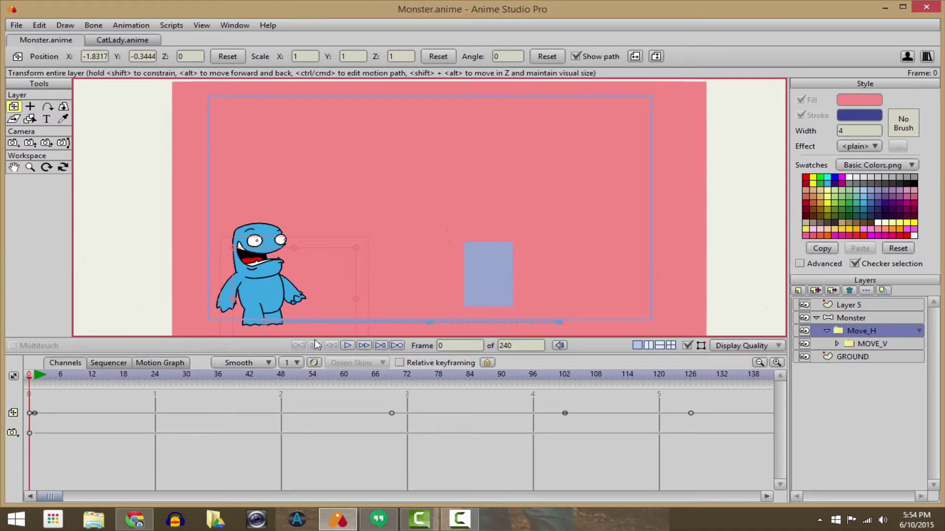
- With Relative keyframing on, select all Move_H position keys and drag the monster upward
click(399, 364)
click(13, 413)
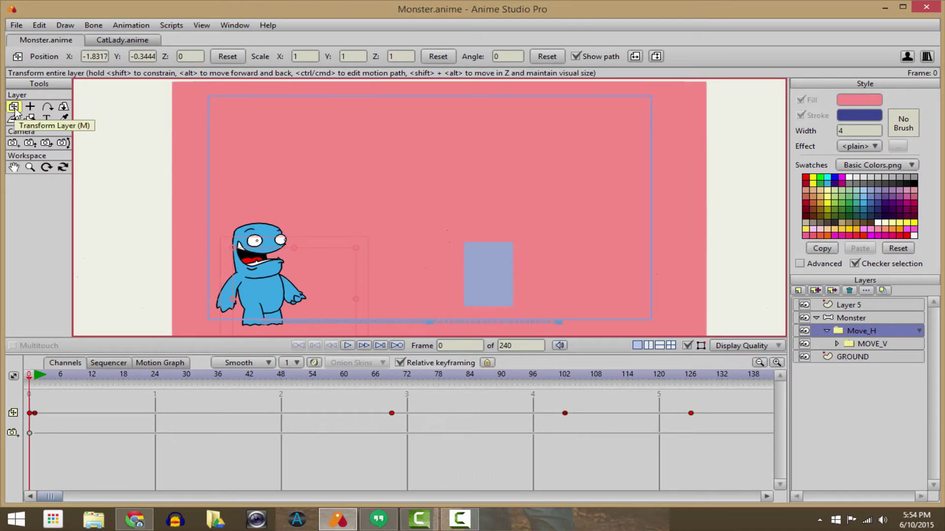
drag(273, 300, 273, 279)
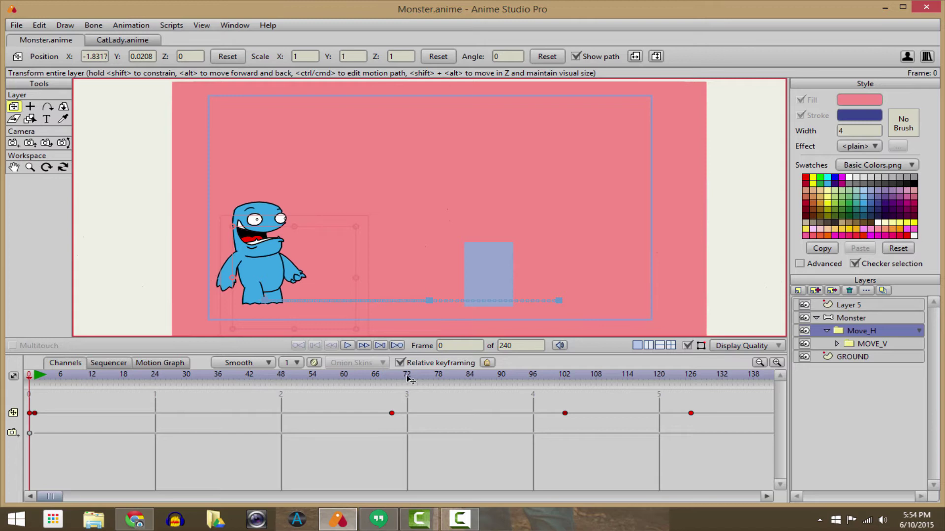
- Play the raised walk animation, then stop and rewind to frame 0
click(347, 345)
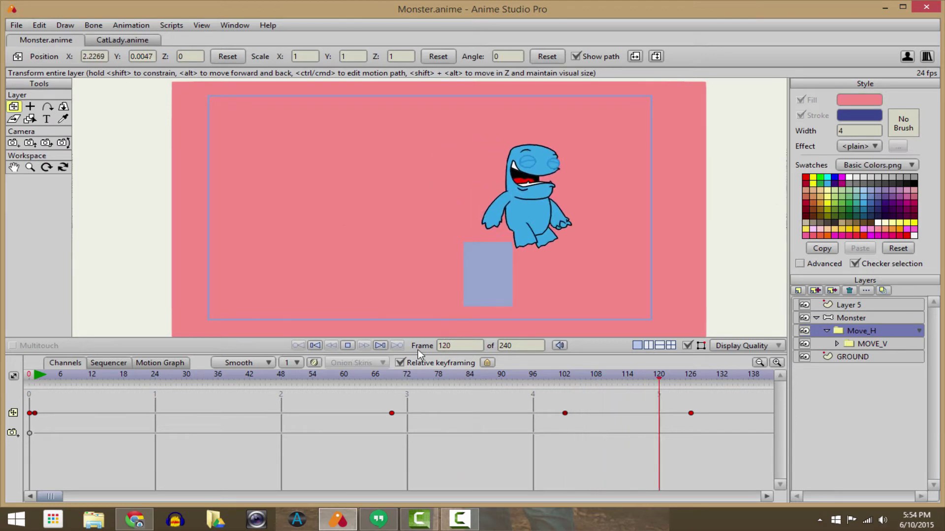
click(348, 345)
click(315, 347)
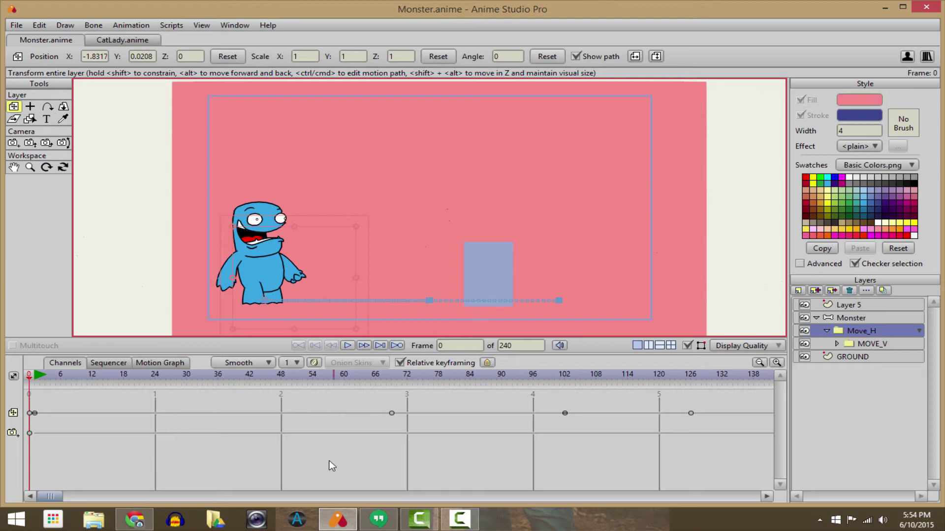
- Select the keyframes at frames 69 and 102, then push the monster further right near frame 126
drag(346, 408, 647, 417)
drag(547, 384, 685, 386)
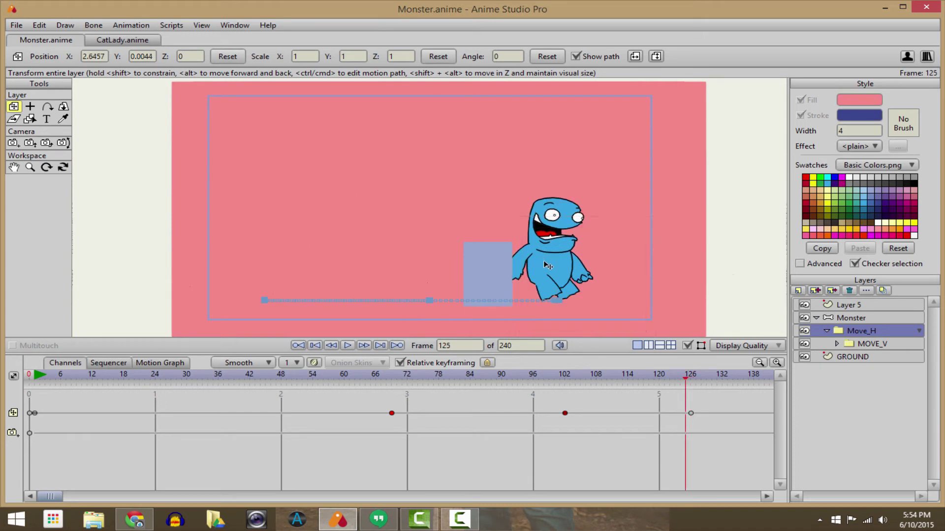
drag(547, 265, 609, 266)
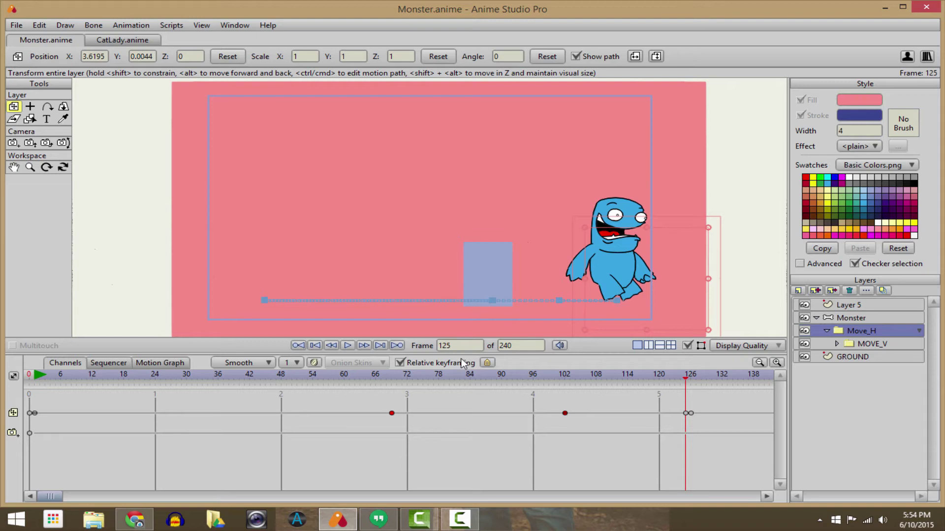
- Play the walk to check the change, pausing at frames 70 and 125
click(101, 382)
click(348, 346)
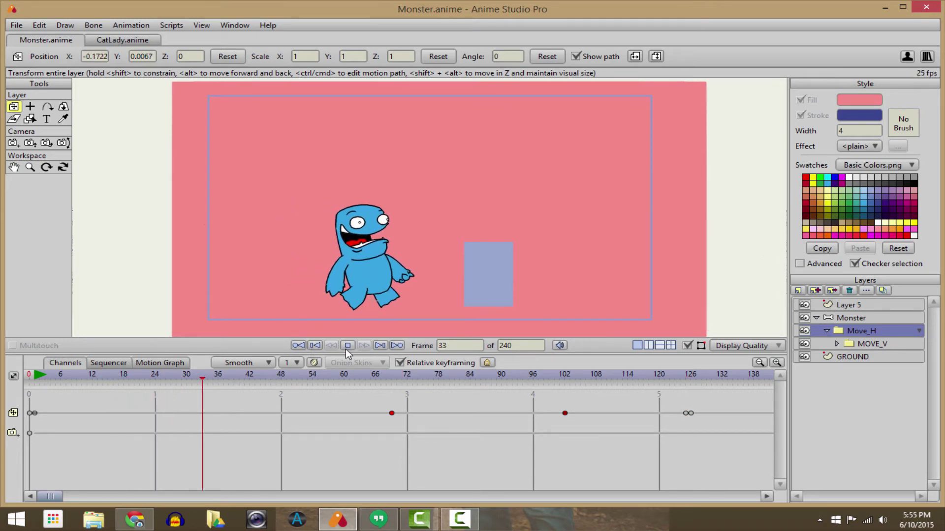
click(511, 290)
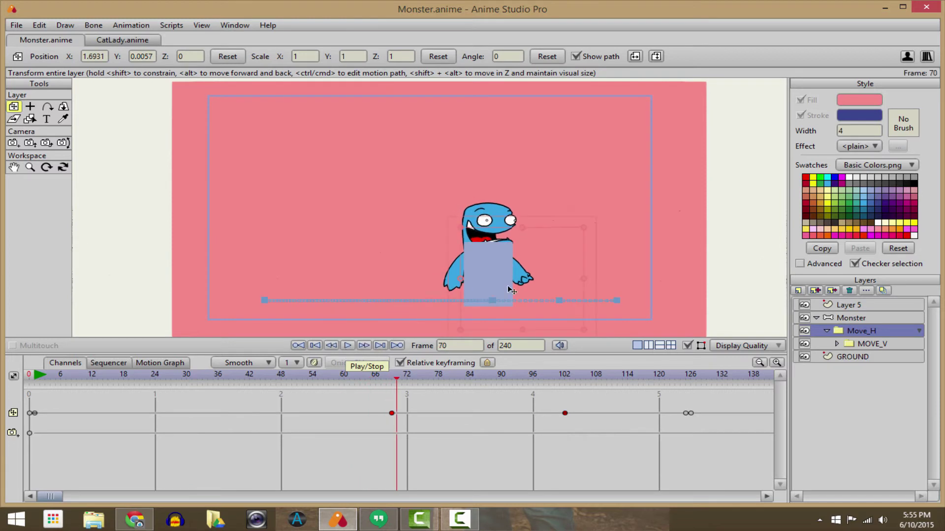
click(347, 345)
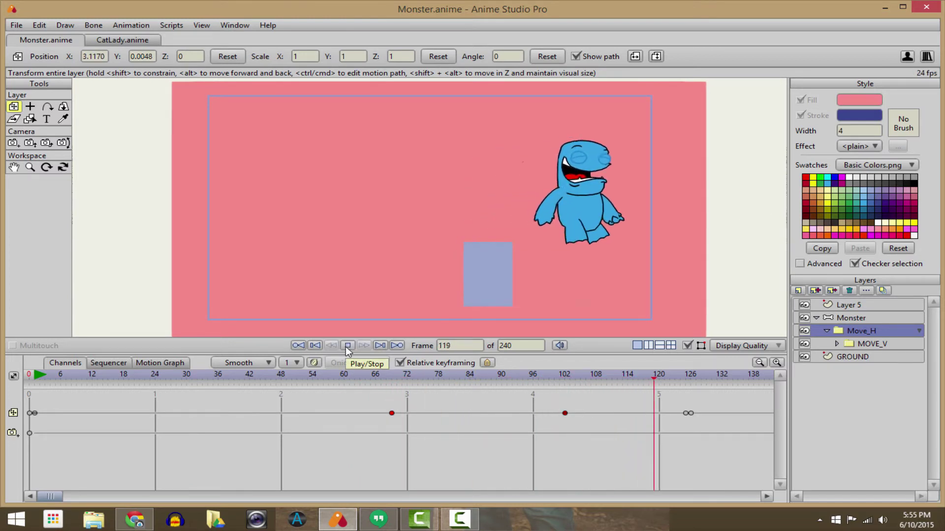
click(608, 286)
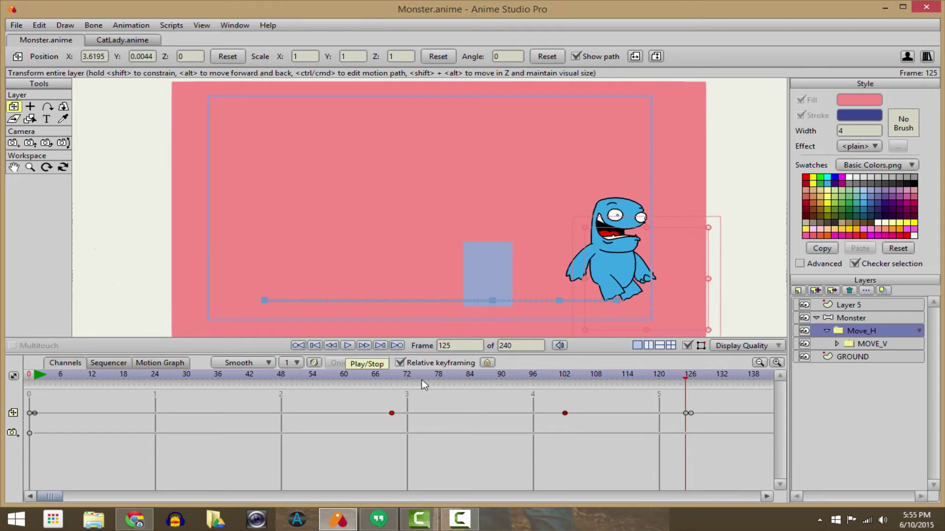
- Shift the monster left at frame 69 and scrub forward to frame 127 to review
drag(423, 385, 392, 376)
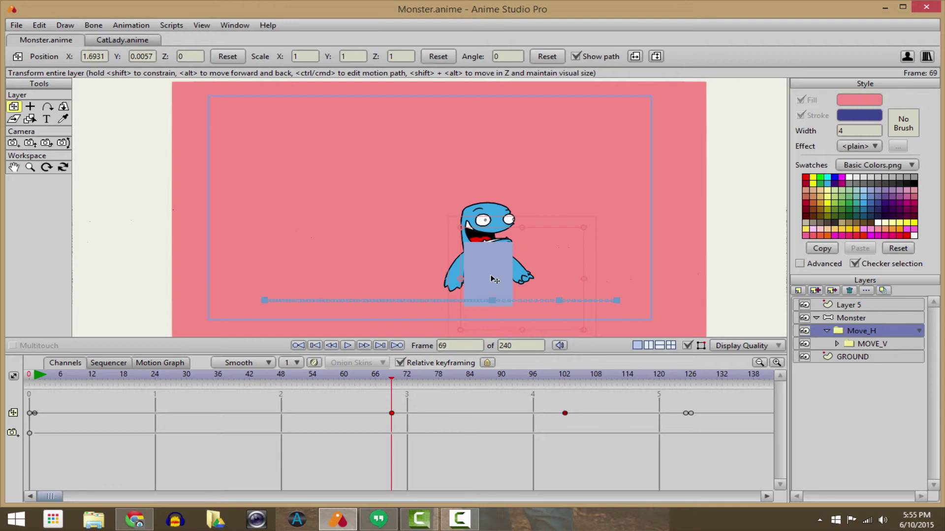
drag(487, 269, 355, 255)
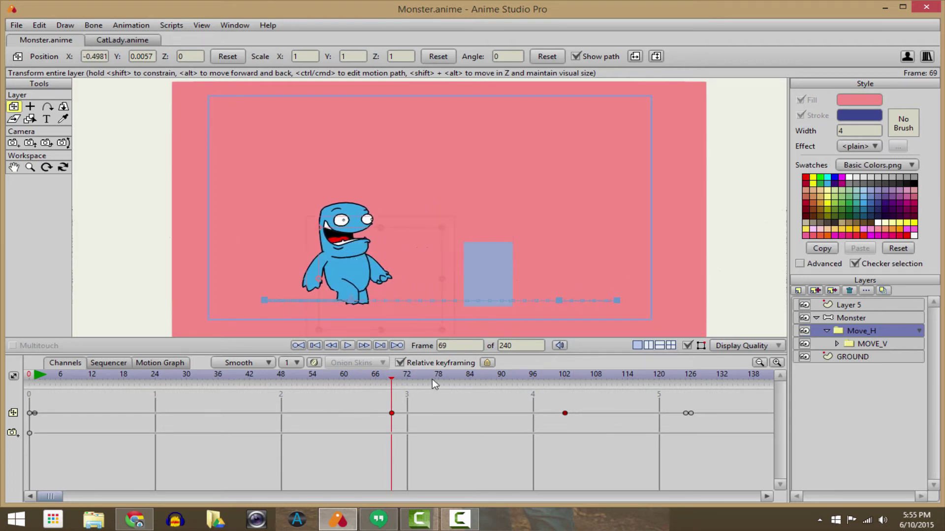
mouse_move(391, 381)
mouse_down()
mouse_move(692, 389)
mouse_move(400, 382)
mouse_move(610, 381)
mouse_move(678, 396)
mouse_move(389, 384)
mouse_move(397, 387)
mouse_up()
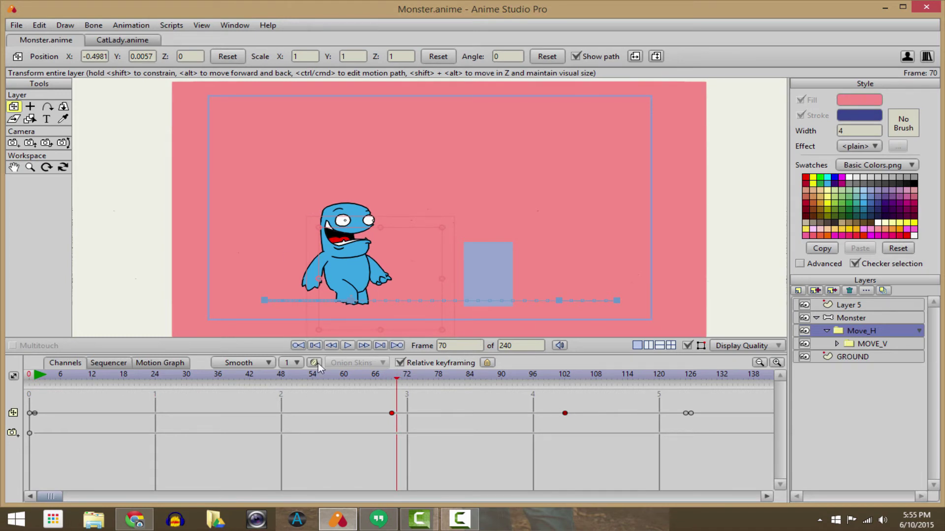
scroll(380, 318, down, 1)
scroll(396, 299, up, 2)
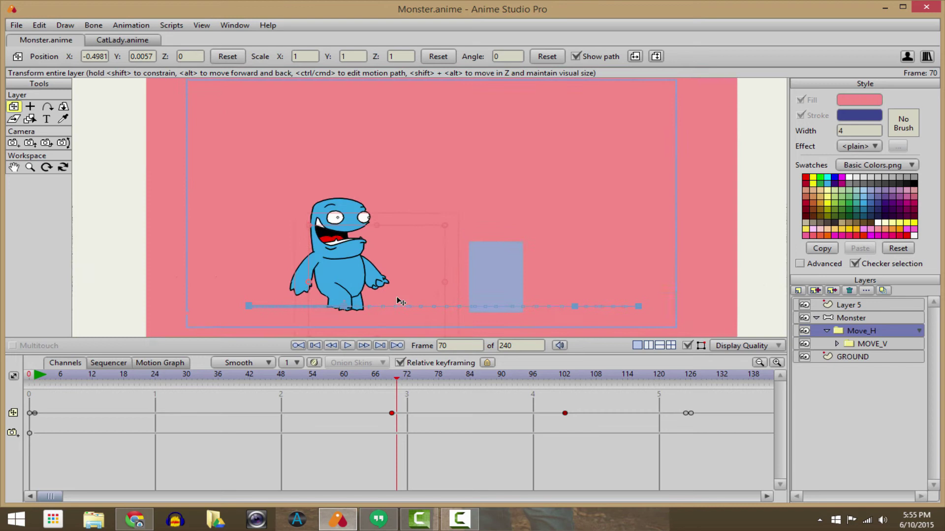
scroll(354, 278, down, 2)
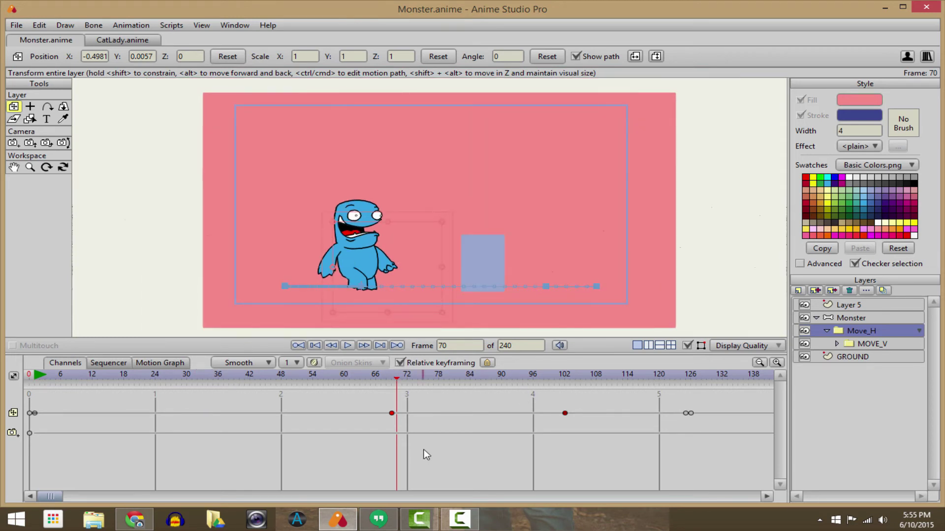
- With Relative keyframing off, move the monster further right past the box at frame 126
click(400, 363)
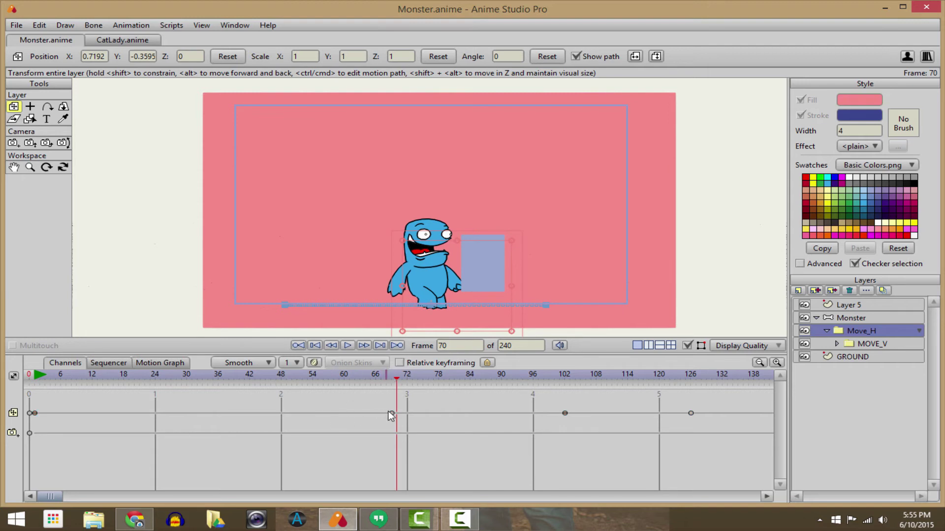
drag(338, 404, 648, 451)
click(627, 380)
drag(652, 390, 692, 393)
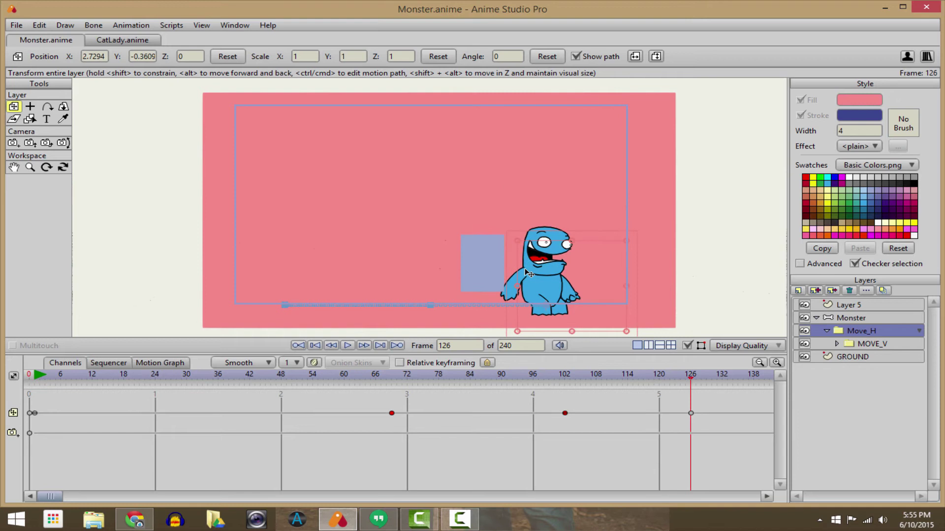
drag(543, 298, 584, 290)
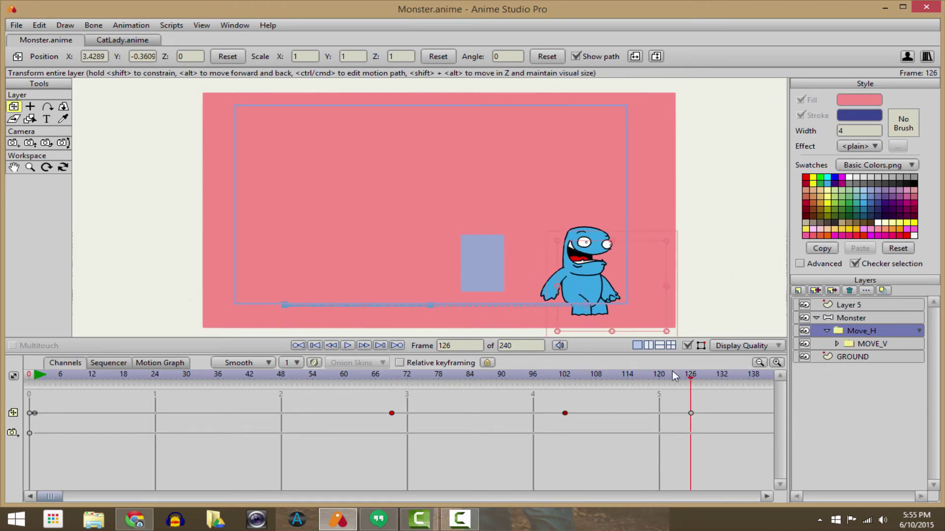
drag(693, 381, 710, 411)
- Switch to the CatLady.anime scene and play the car animation up to frame 127
click(129, 40)
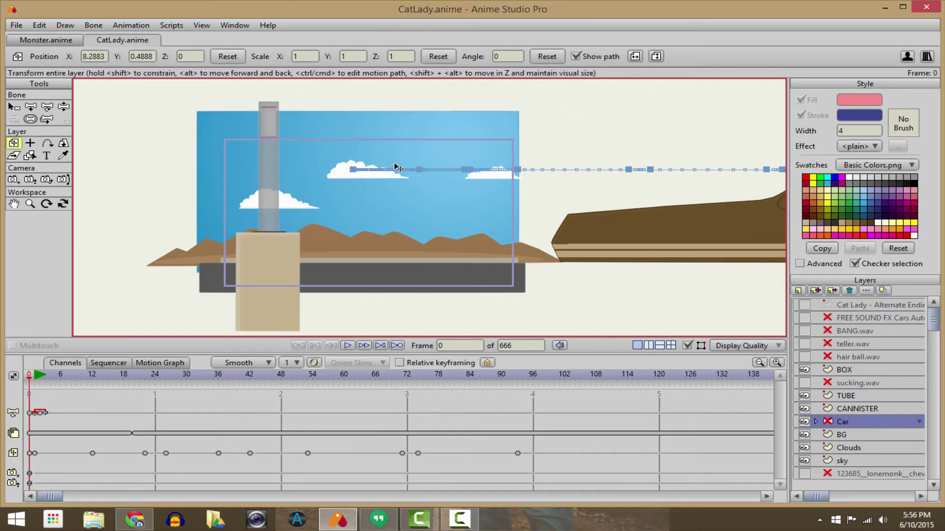
scroll(397, 165, up, 2)
click(348, 346)
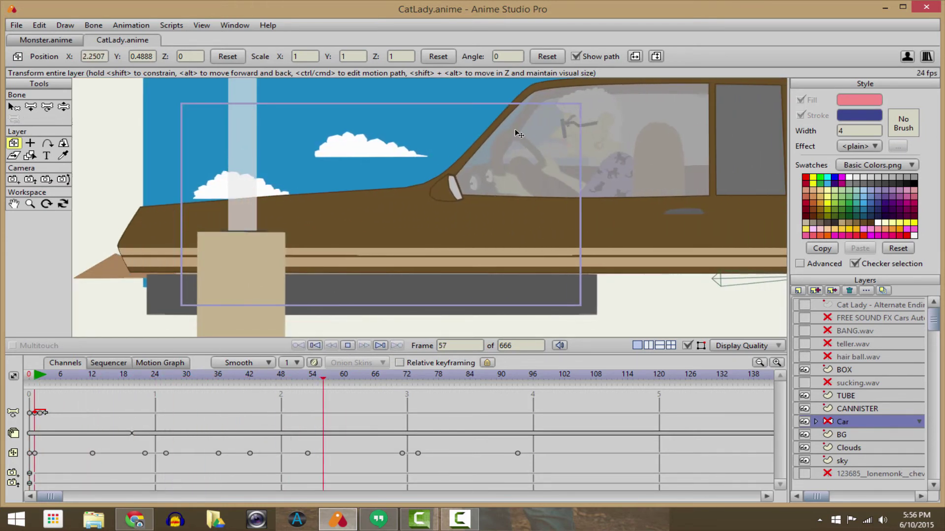
click(347, 345)
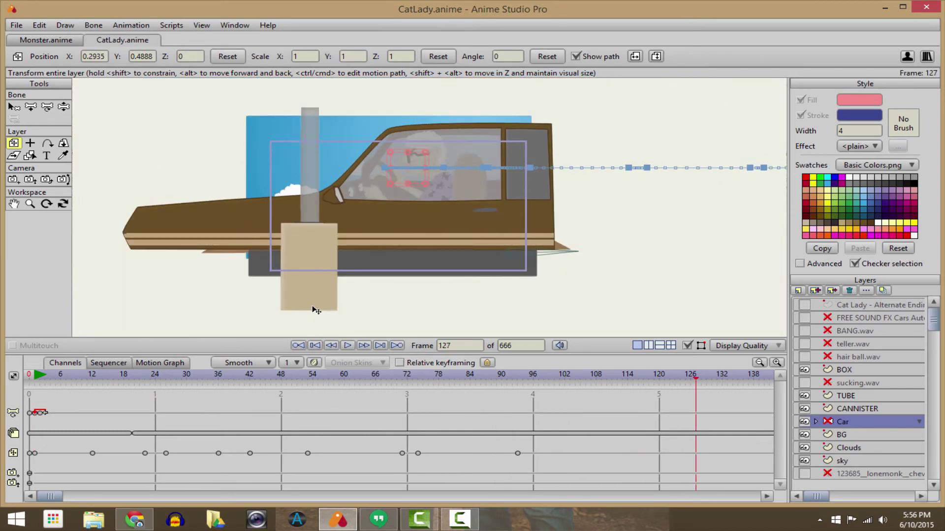
- Replay the car's drive from the start, stopping back at frame 0
scroll(294, 297, up, 1)
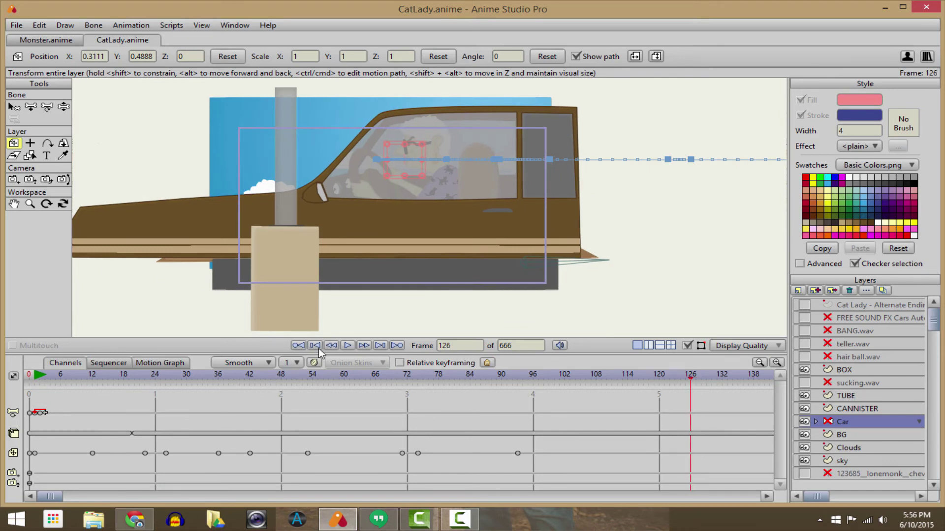
click(298, 345)
click(348, 346)
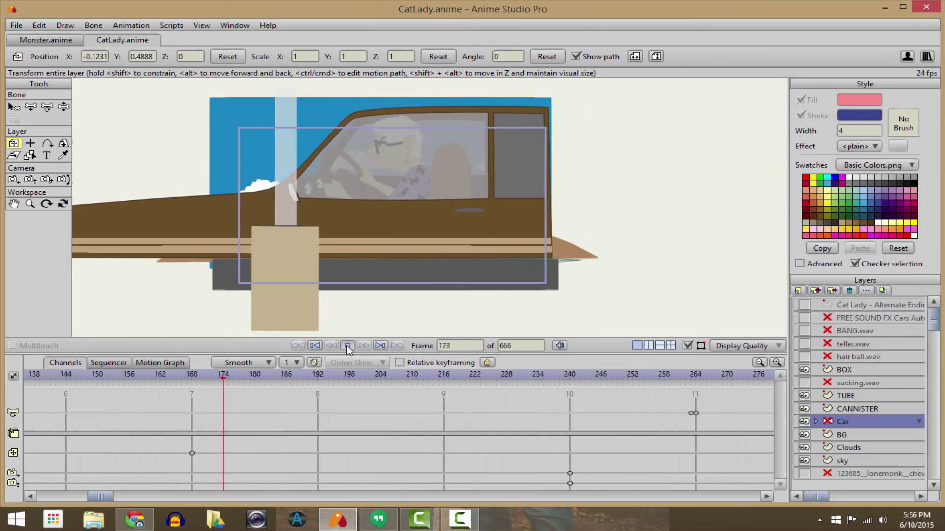
click(316, 346)
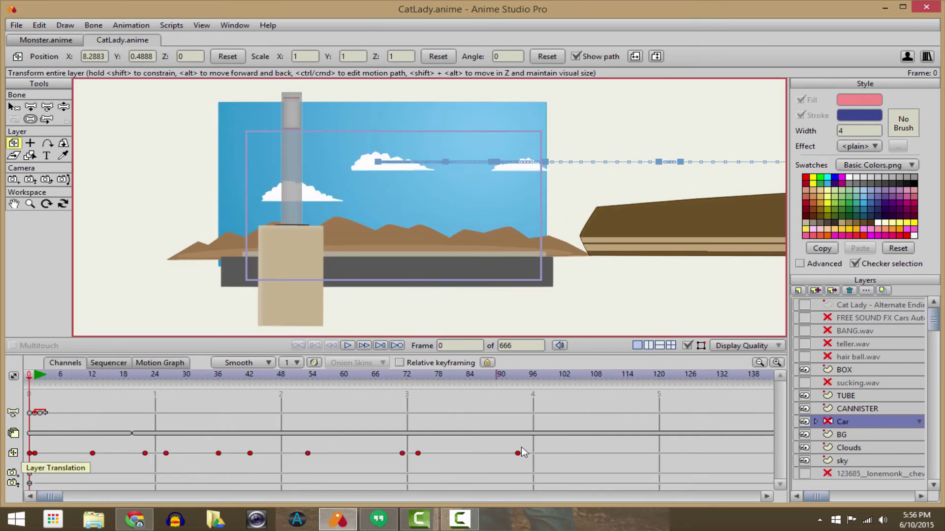
scroll(484, 239, down, 1)
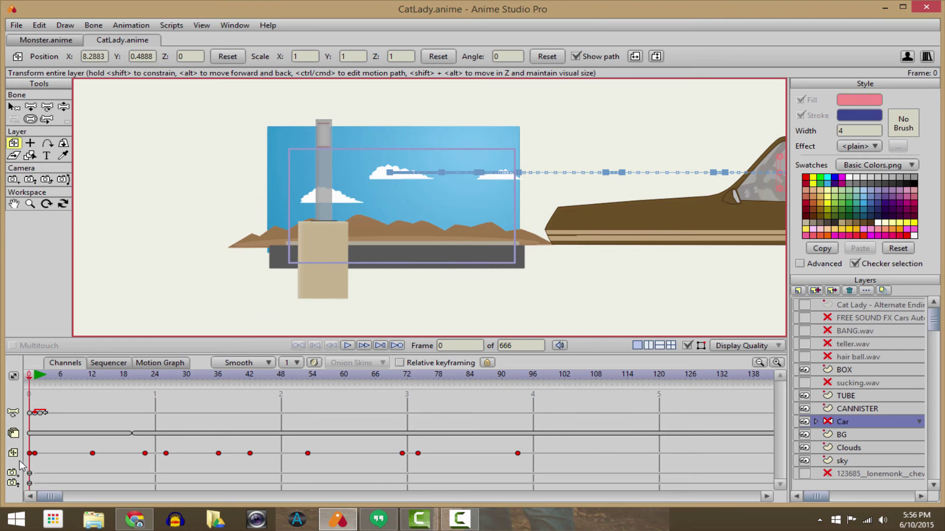
- Drag the car down toward the ground at frame 0 and play to check it
drag(617, 230, 620, 261)
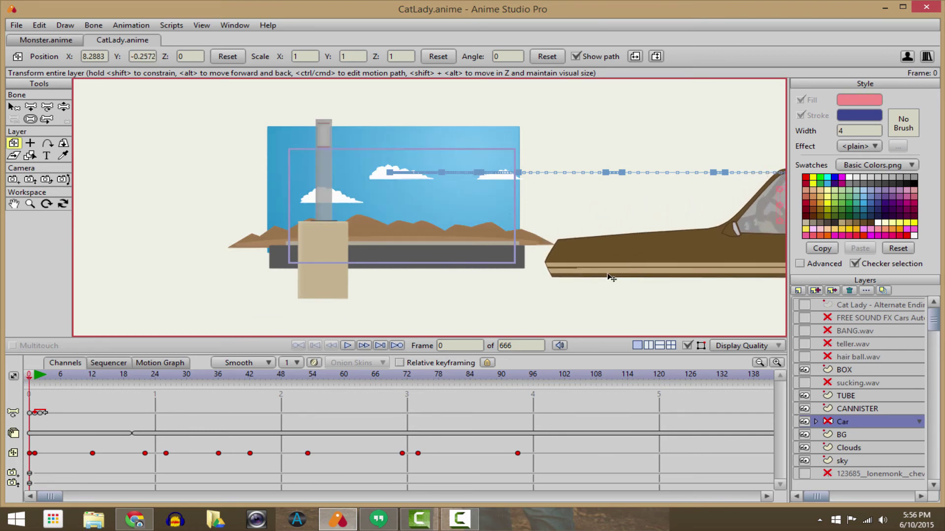
click(347, 346)
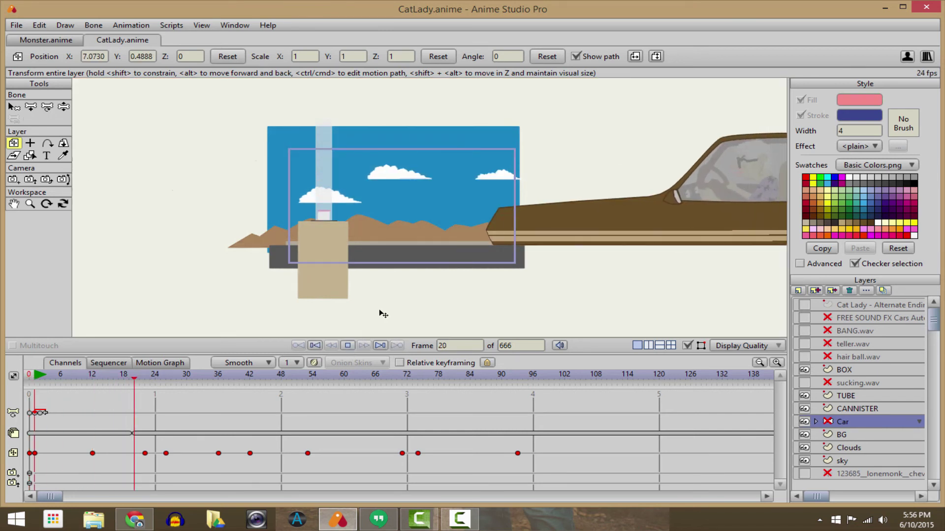
click(315, 345)
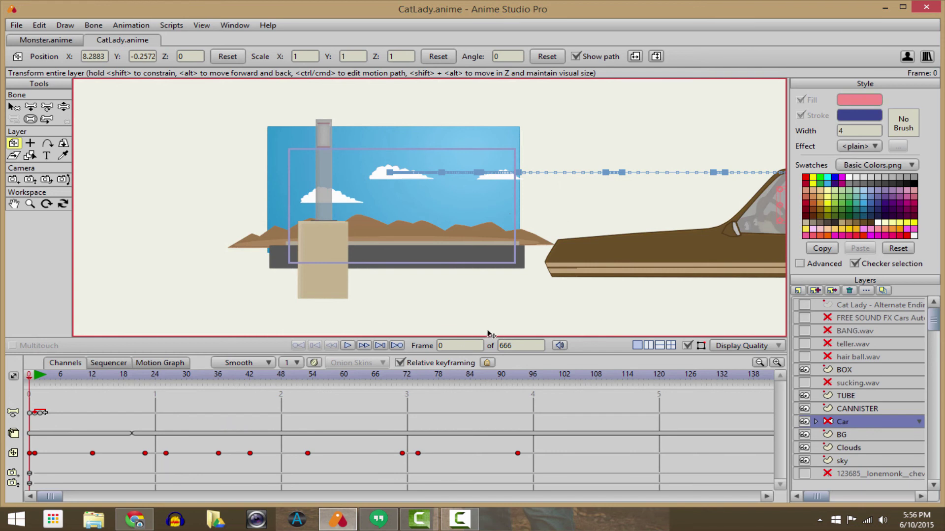
- Step between frames 0 and 1 and scrub the drive to verify the car's height
click(28, 383)
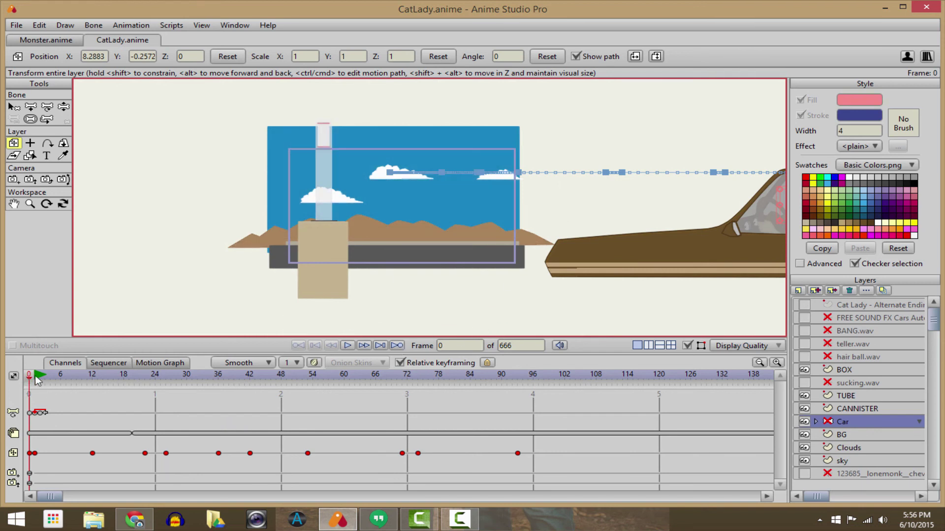
click(34, 383)
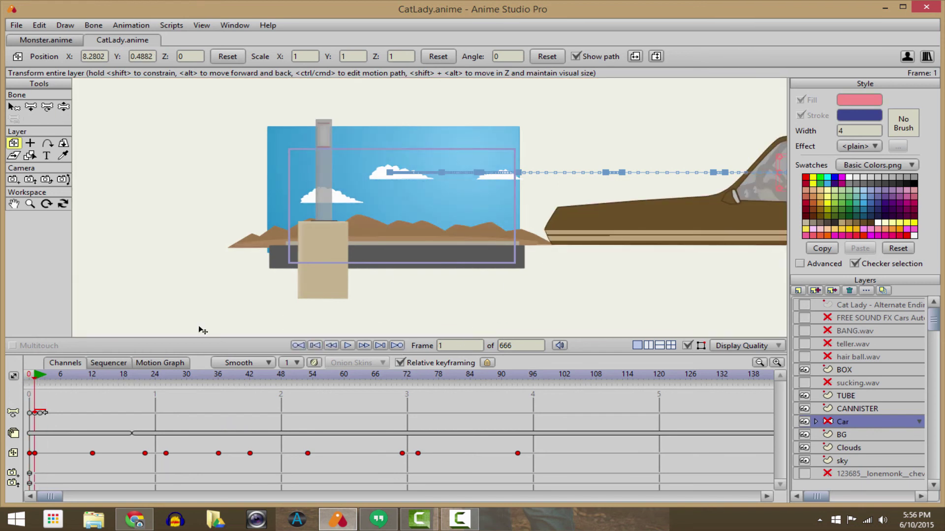
click(25, 380)
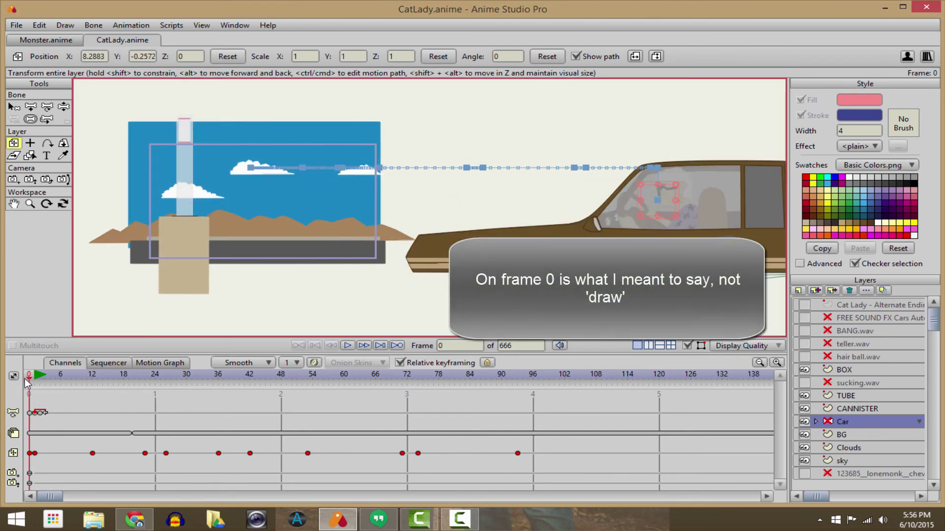
mouse_move(28, 383)
mouse_down()
mouse_move(324, 383)
mouse_move(33, 382)
mouse_up()
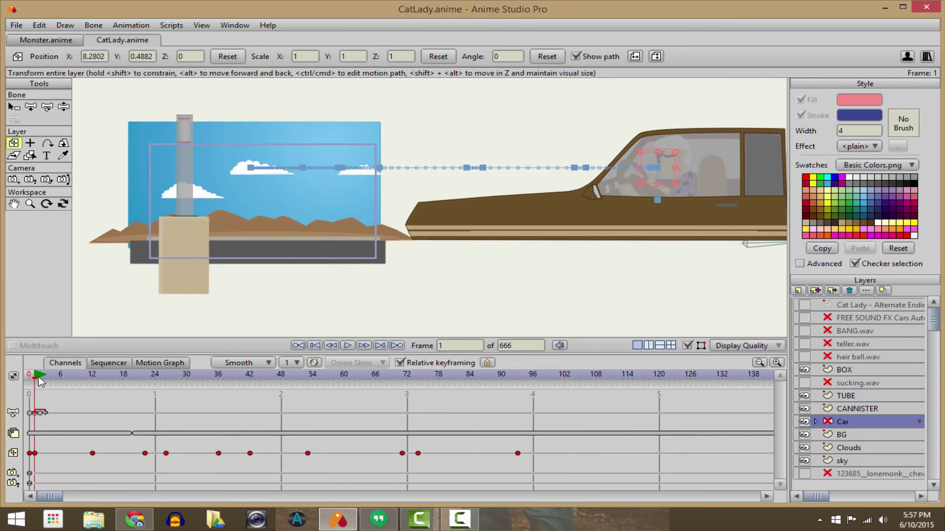
mouse_move(39, 382)
mouse_down()
mouse_move(418, 394)
mouse_move(54, 392)
mouse_move(440, 395)
mouse_move(33, 394)
mouse_up()
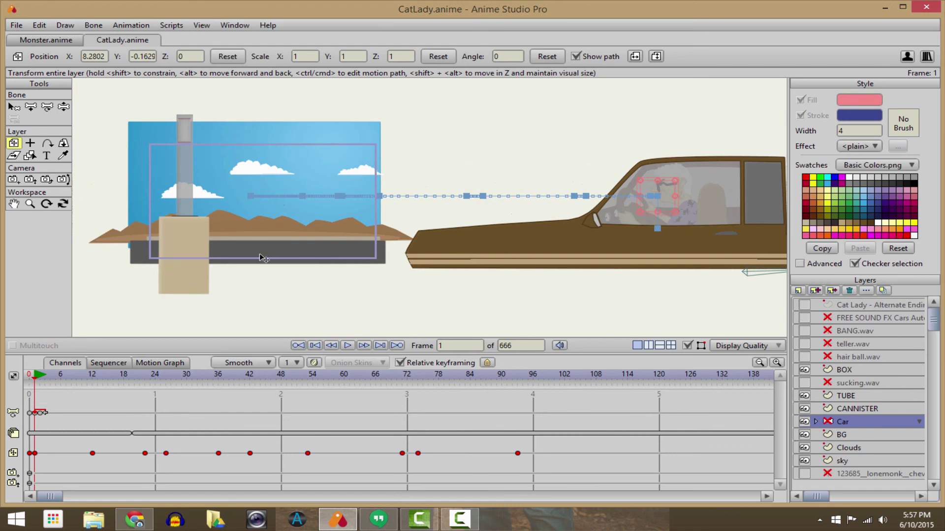
- Play the car's drive to frame 115 and pan the view onto the car
click(349, 345)
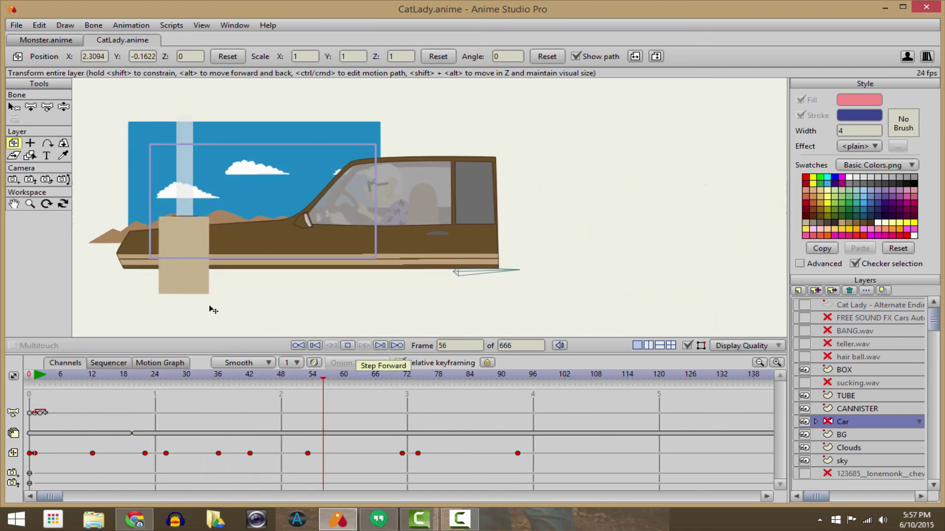
click(347, 345)
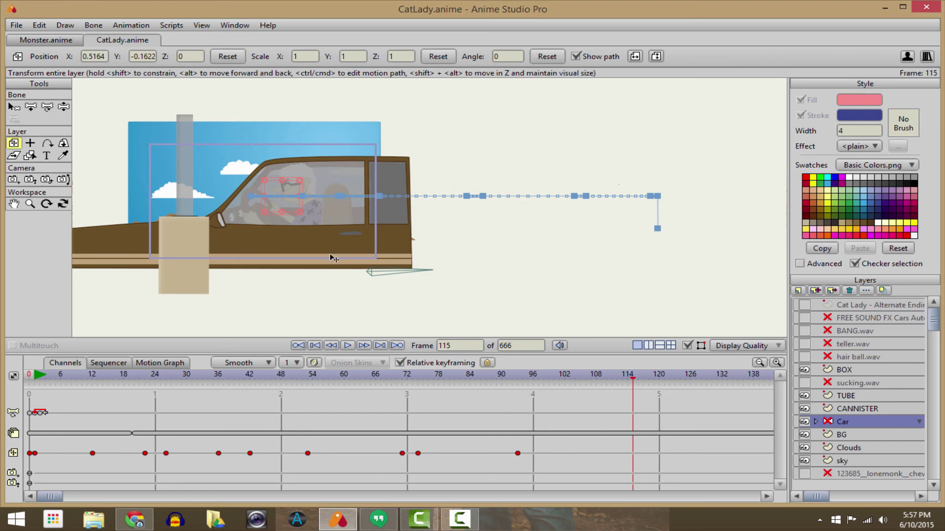
drag(334, 258, 423, 257)
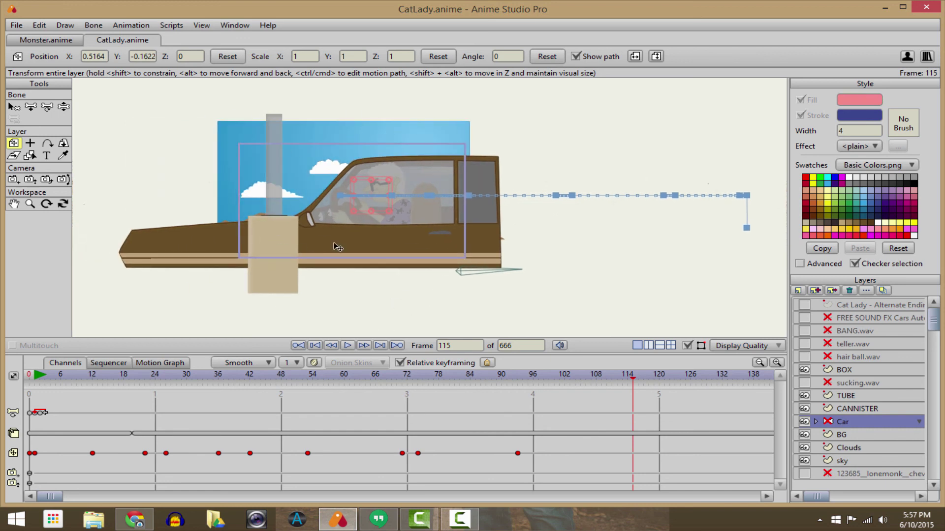